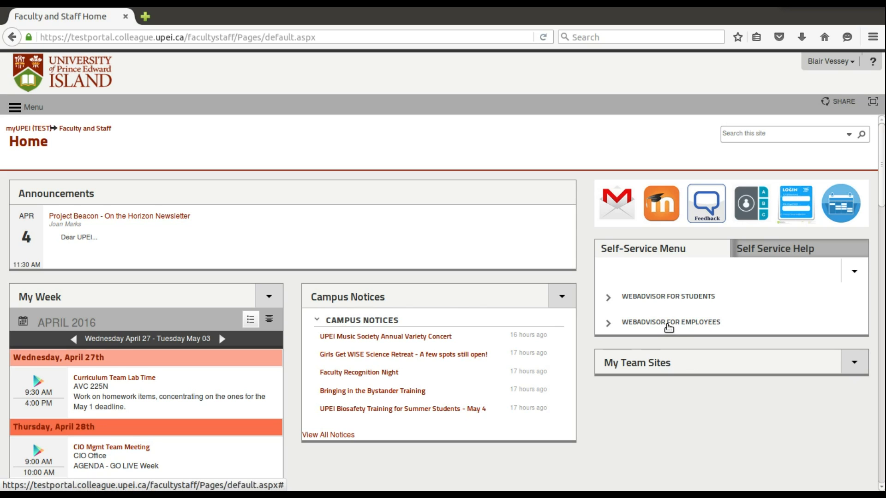
# Open View/Modify/Delete Requisitions under WebAdvisor for Employees, Financial Information.
pyautogui.click(669, 323)
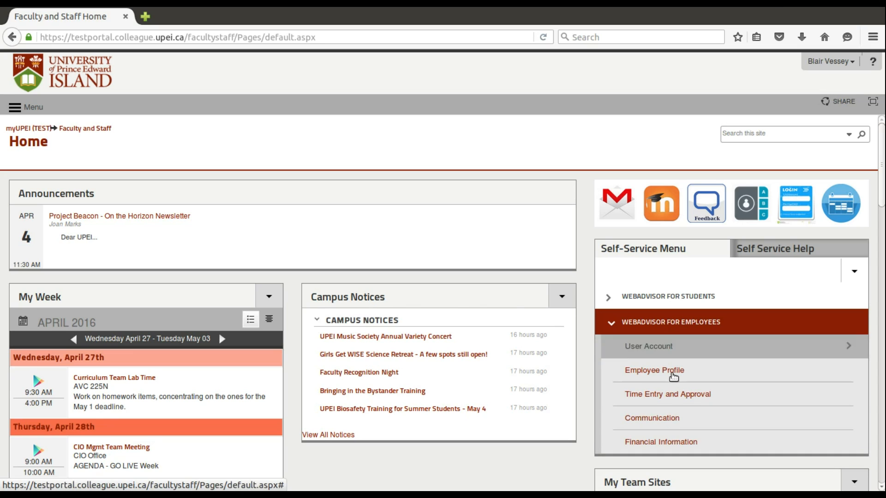
pyautogui.click(675, 450)
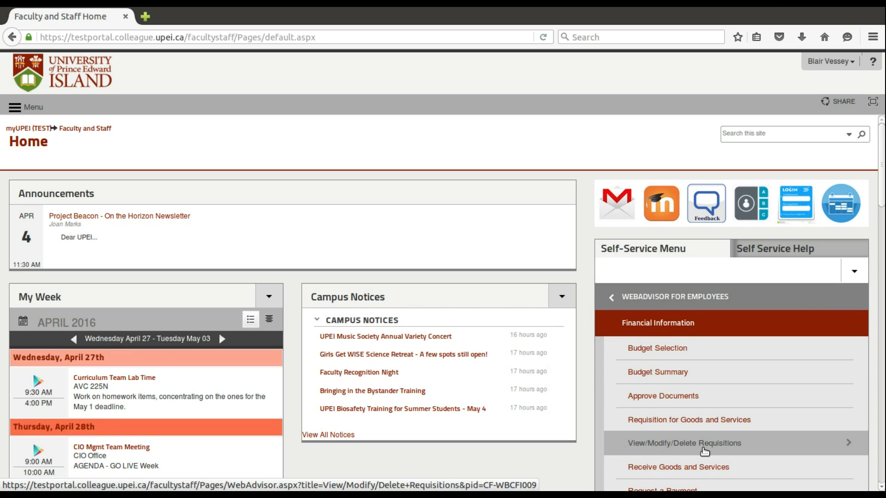
pyautogui.click(741, 446)
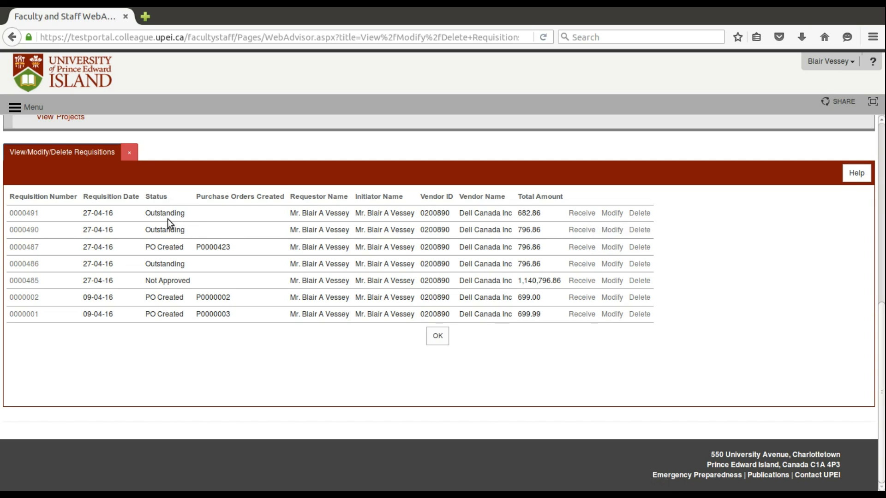
# Try to receive goods for requisition 0000491 and return to the View/Modify/Delete Requisitions list.
pyautogui.click(575, 215)
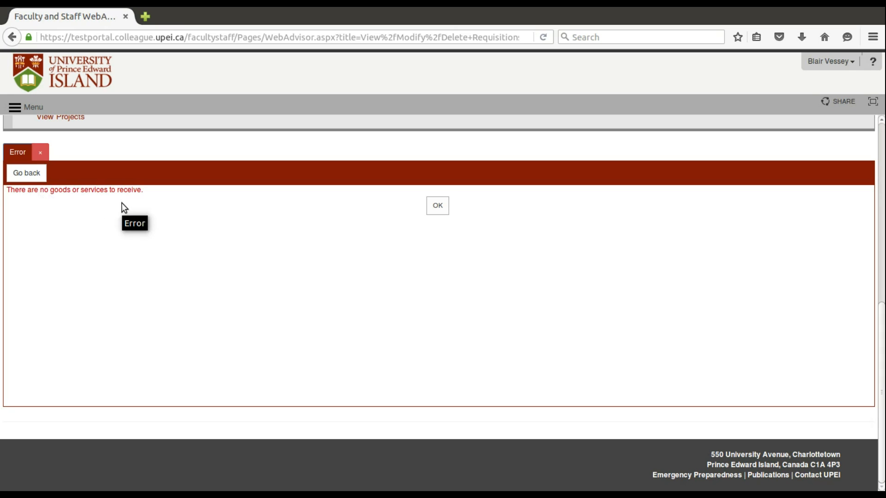
pyautogui.click(437, 205)
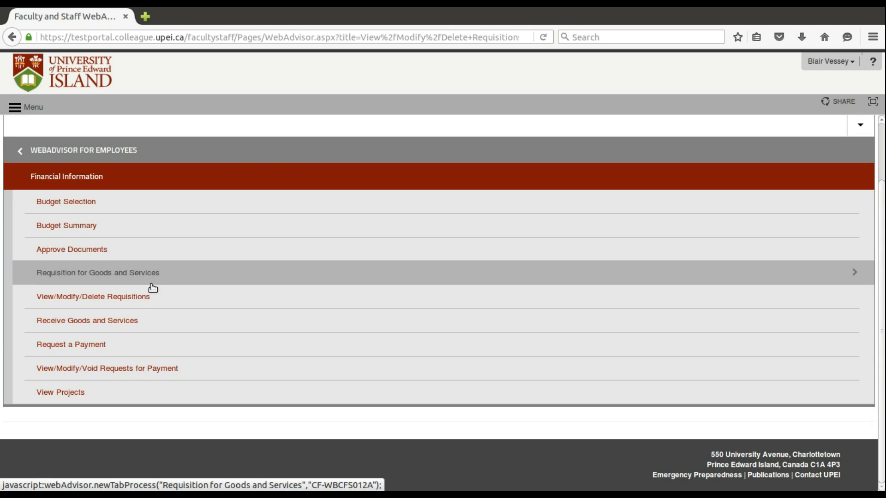
pyautogui.click(79, 297)
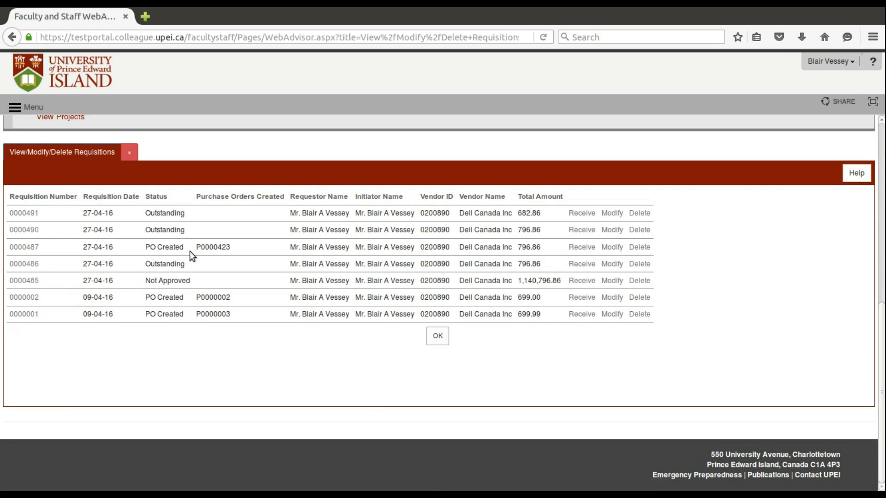
# Try to modify requisition 0000487 and delete requisition 0000001, returning to the requisitions list each time.
pyautogui.click(611, 249)
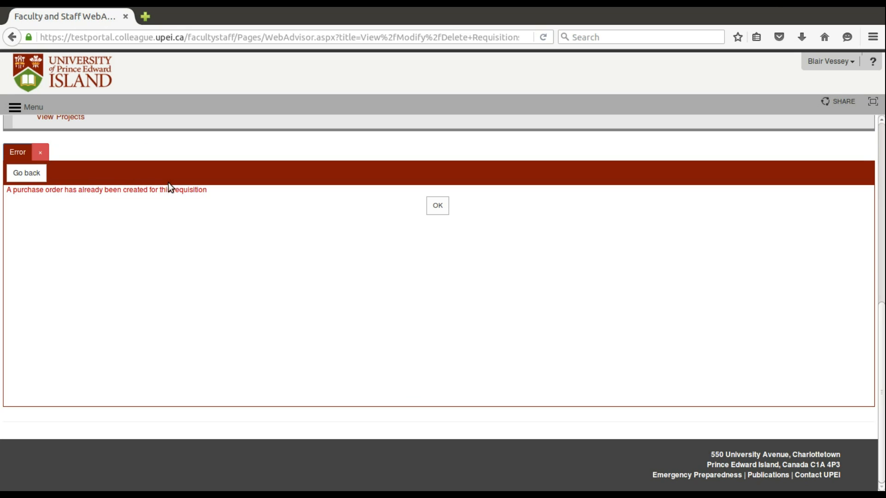
pyautogui.click(34, 169)
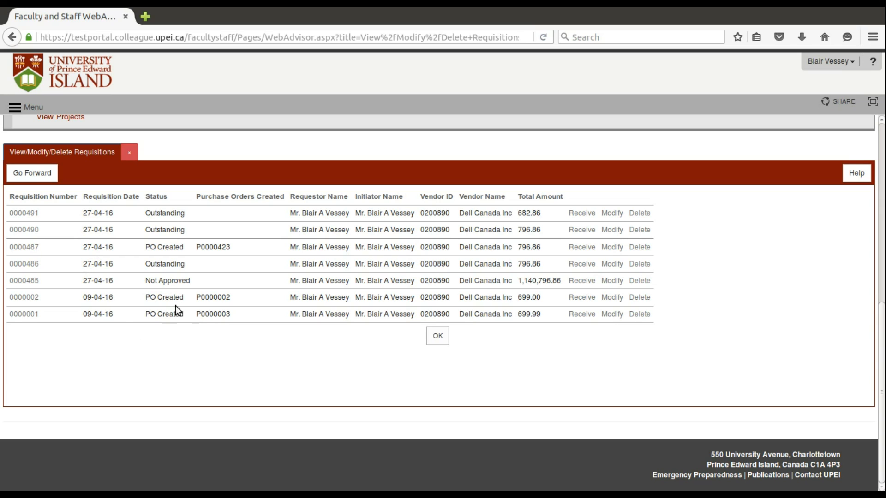
pyautogui.click(640, 315)
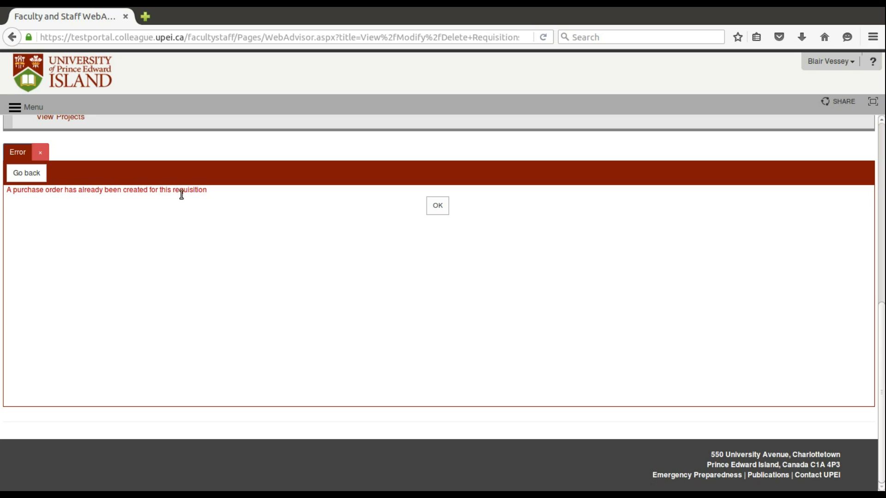
pyautogui.click(438, 206)
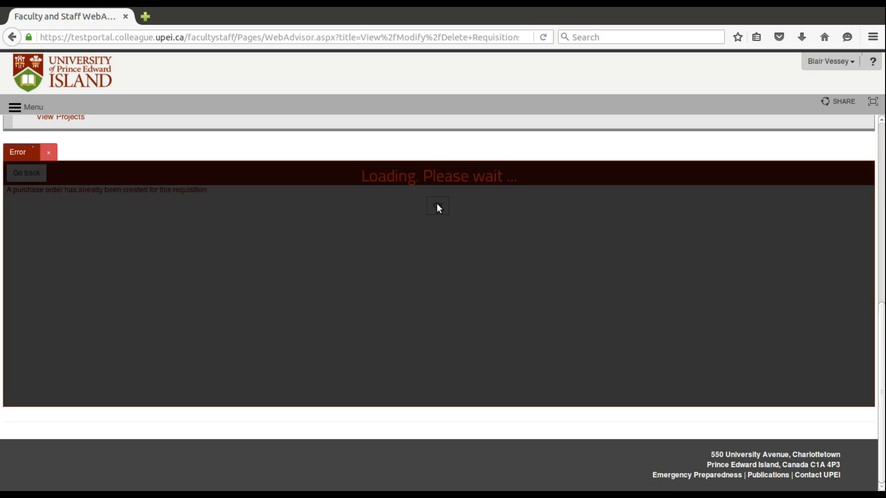
pyautogui.click(100, 297)
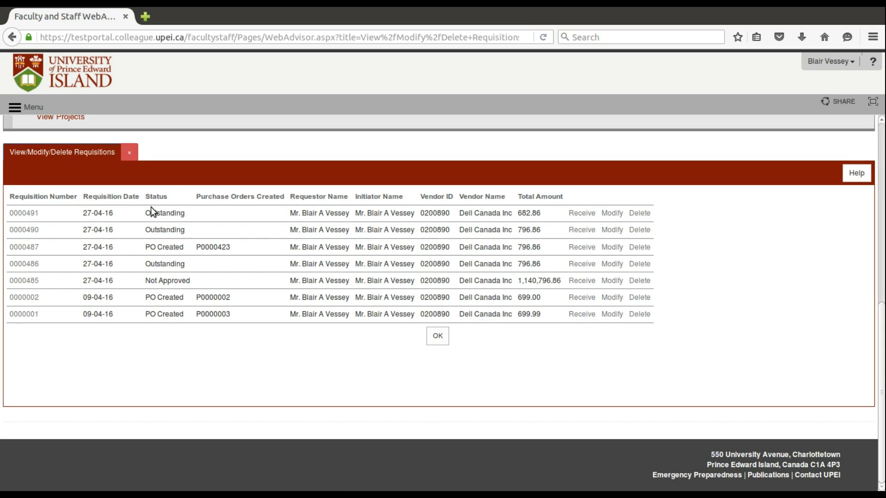
# Open requisition 0000491 for modification and set the number of line items to add to 1.
pyautogui.click(609, 214)
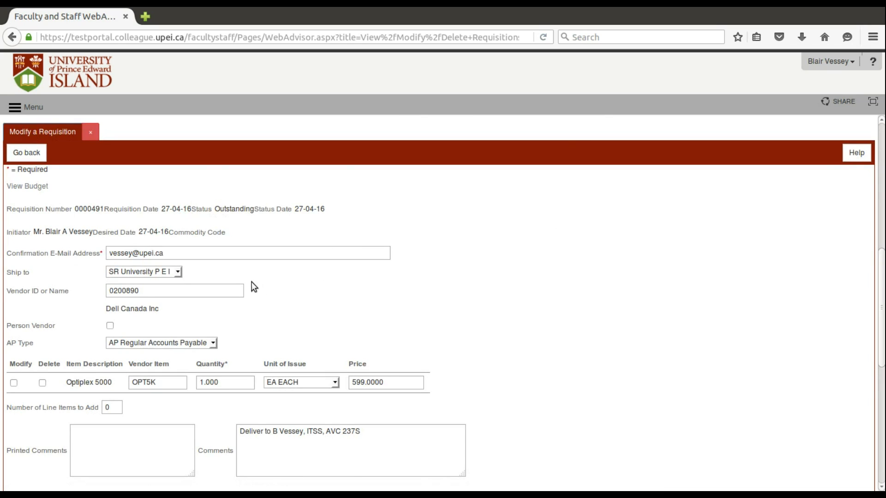
pyautogui.scroll(-3, 590, 328)
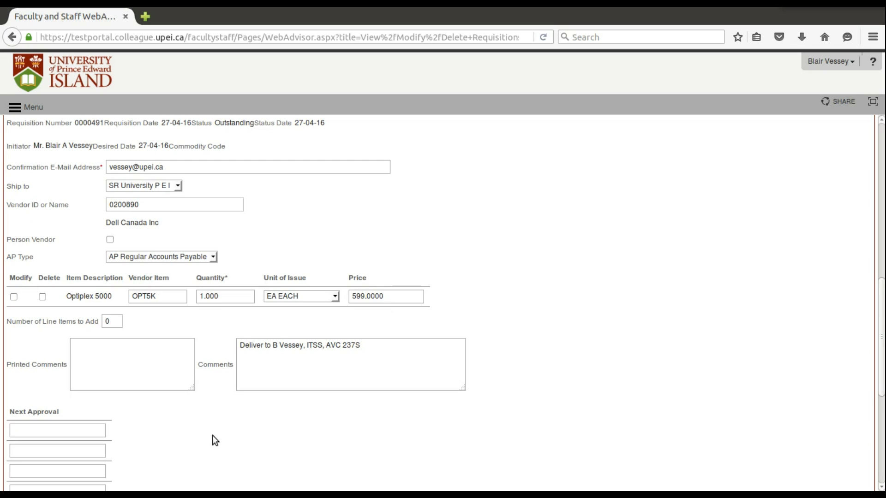
pyautogui.scroll(-2, 211, 434)
pyautogui.scroll(2, 212, 434)
pyautogui.moveTo(113, 322); pyautogui.dragTo(103, 321)
pyautogui.write('1')
# Submit the modified requisition to open a new requisition line item form.
pyautogui.scroll(-3, 517, 350)
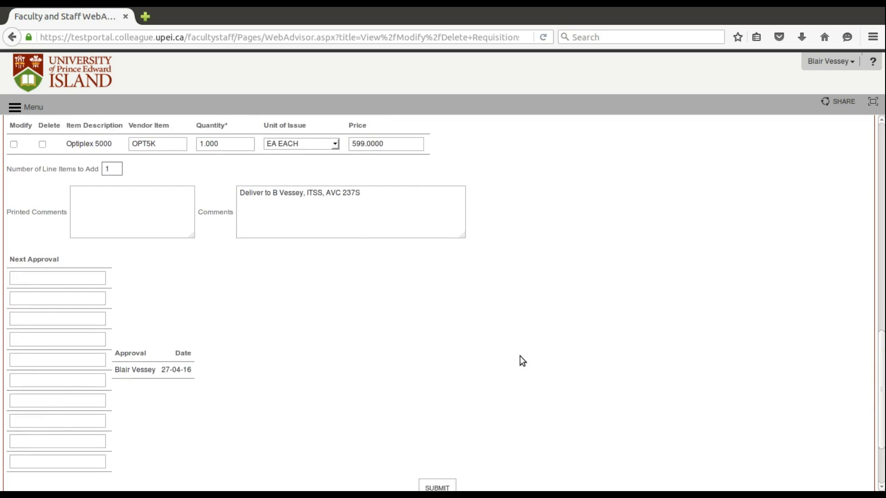
pyautogui.scroll(-2, 519, 356)
pyautogui.click(427, 413)
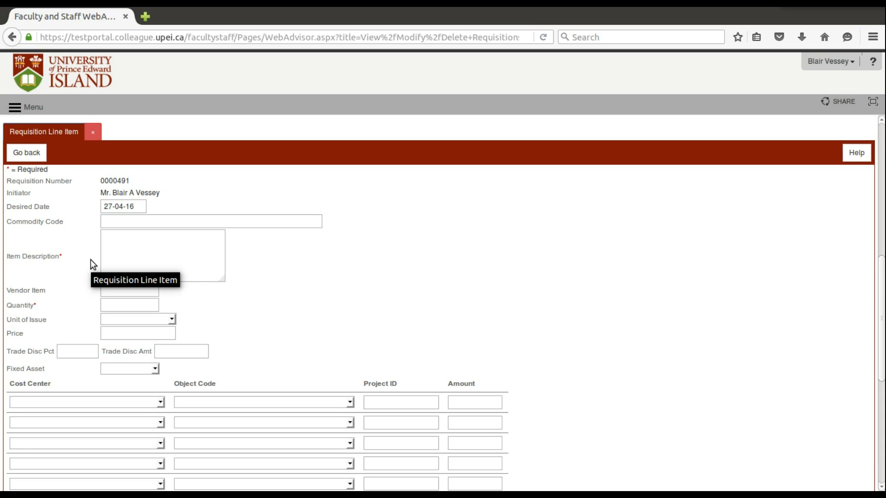
# Enter the item description "Latitude E1200" and vendor item "LAT1200" for the new line.
pyautogui.click(164, 250)
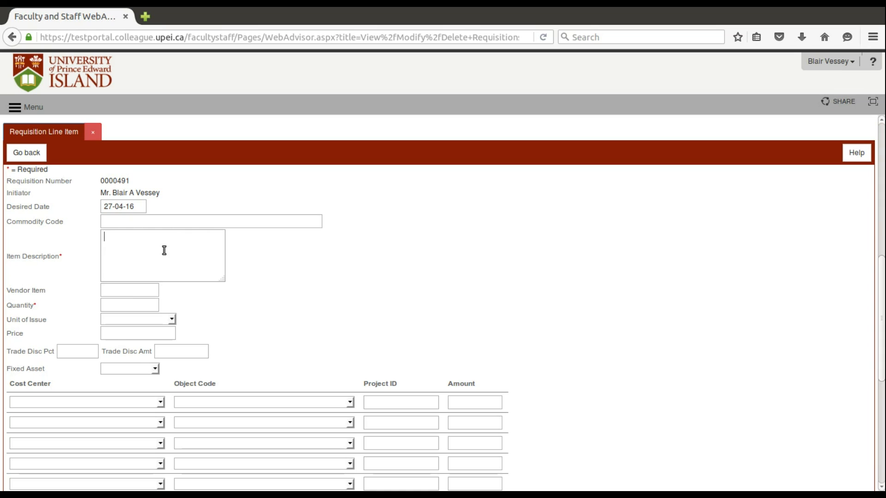
pyautogui.write('Latitu')
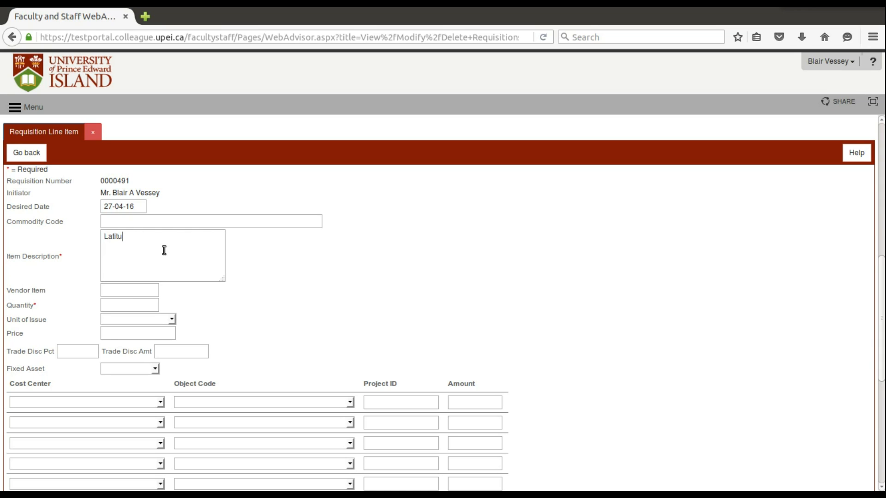
pyautogui.write('de E')
pyautogui.write('1200')
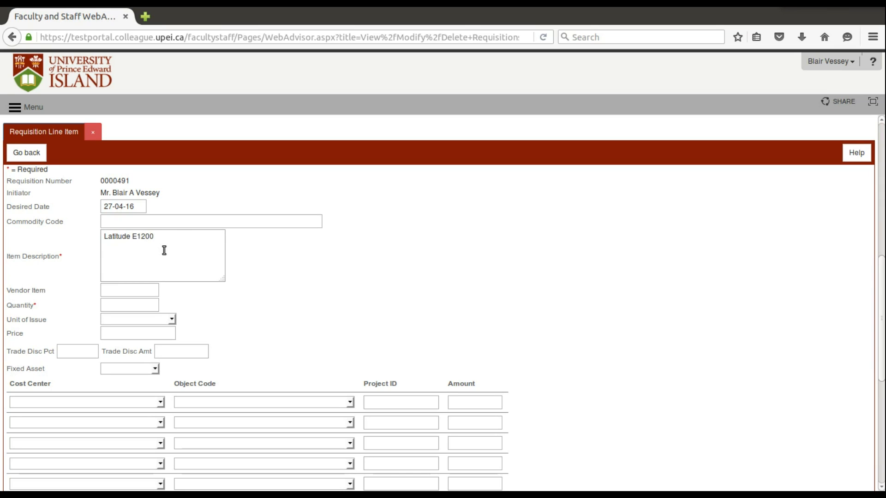
pyautogui.click(122, 291)
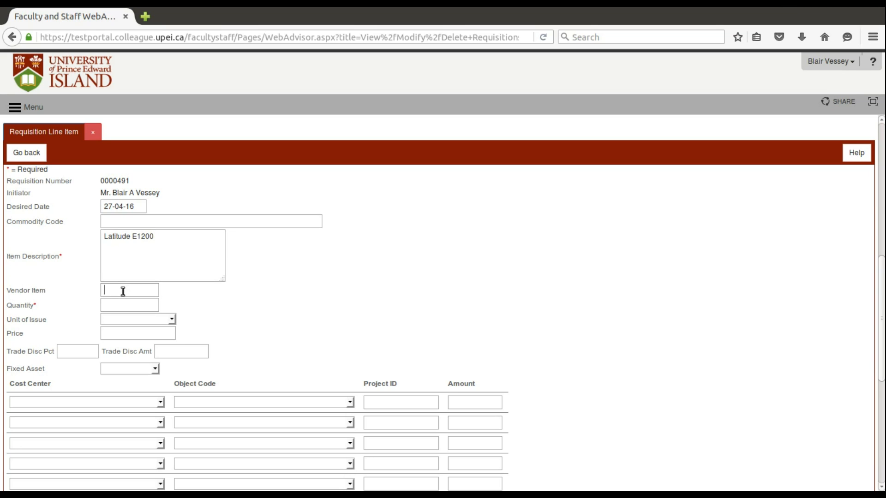
pyautogui.write('LAT1200')
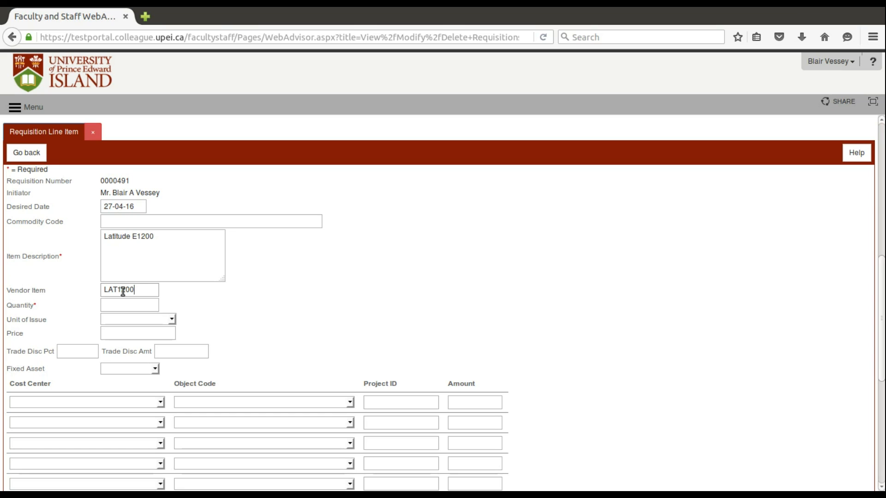
# Set the line's quantity to 1 and unit of issue to EA EACH.
pyautogui.click(125, 303)
pyautogui.write('1')
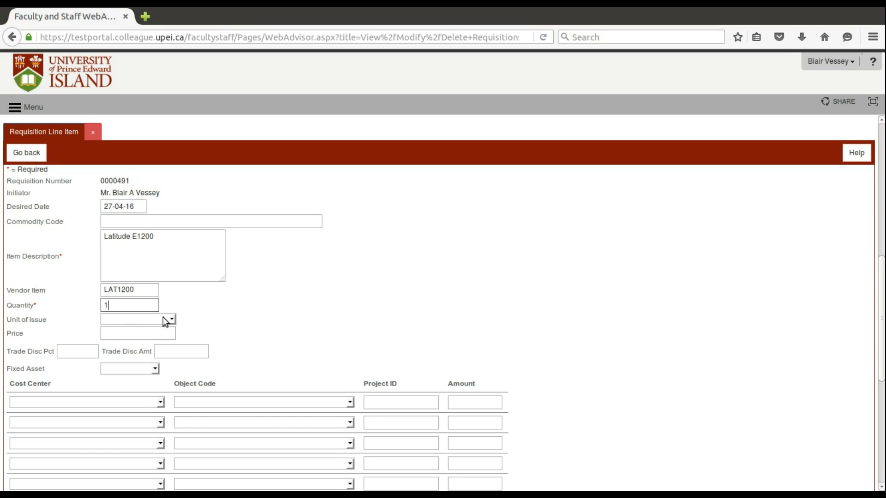
pyautogui.click(173, 319)
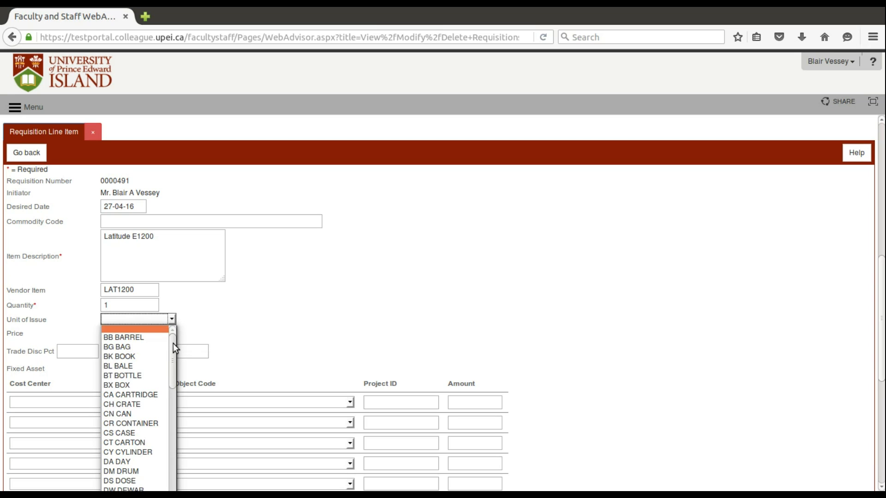
pyautogui.moveTo(173, 343); pyautogui.dragTo(173, 380)
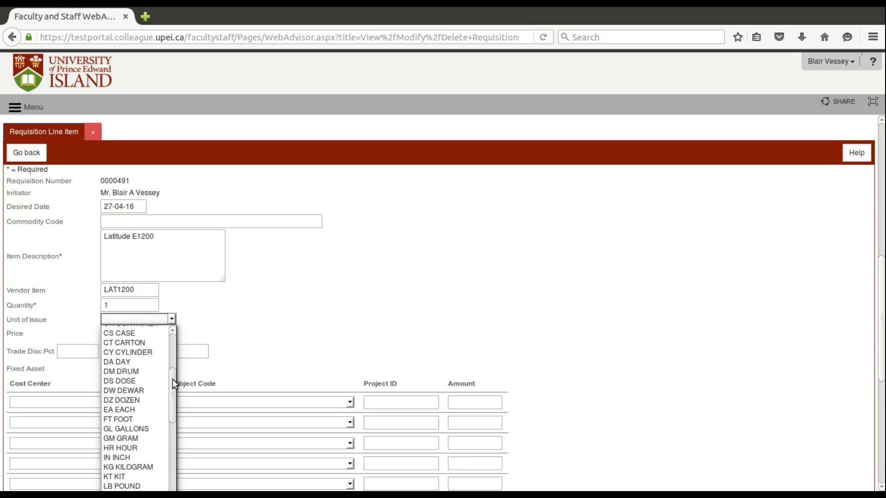
pyautogui.click(123, 402)
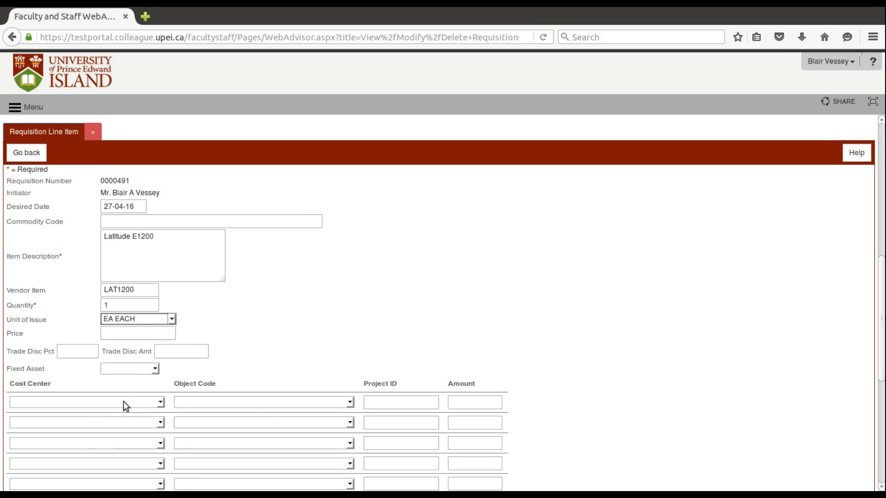
# Set the line item's price to 999.
pyautogui.click(121, 333)
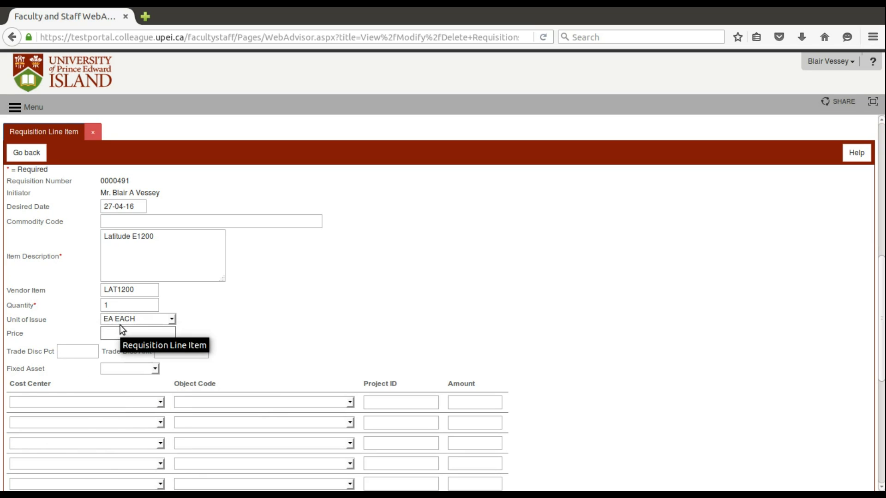
pyautogui.write('999')
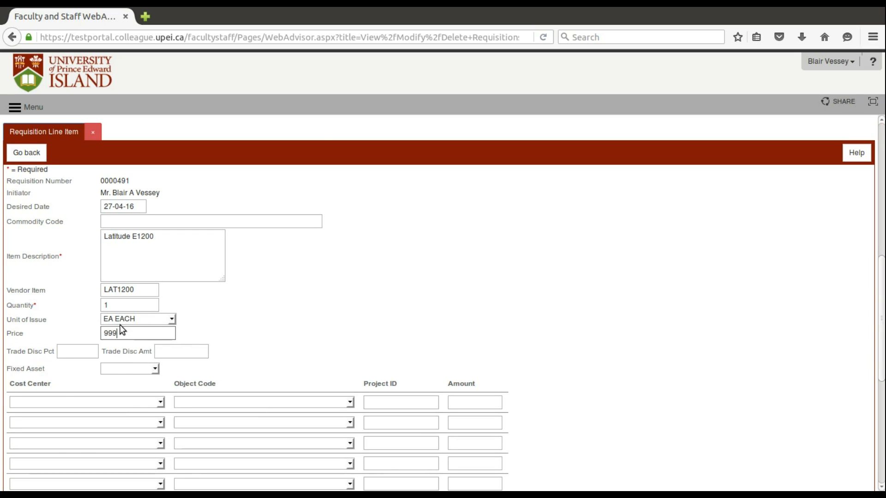
pyautogui.press('Tab')
pyautogui.scroll(-2, 297, 334)
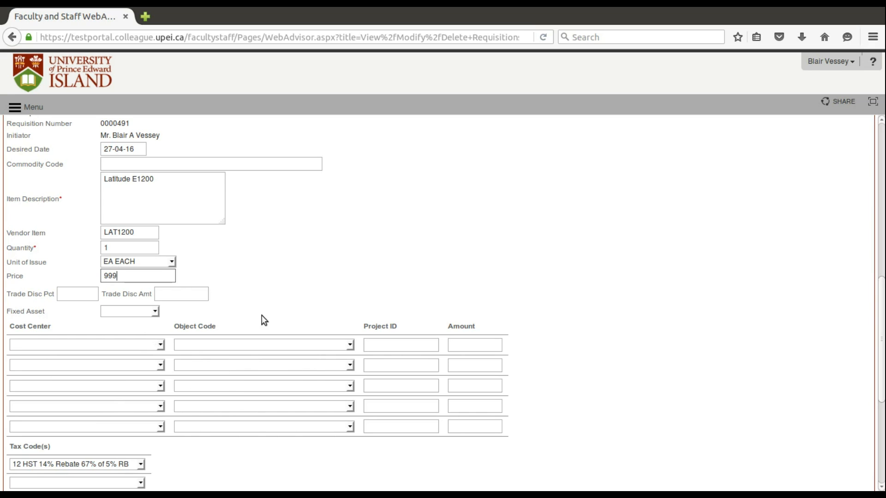
pyautogui.scroll(3, 288, 305)
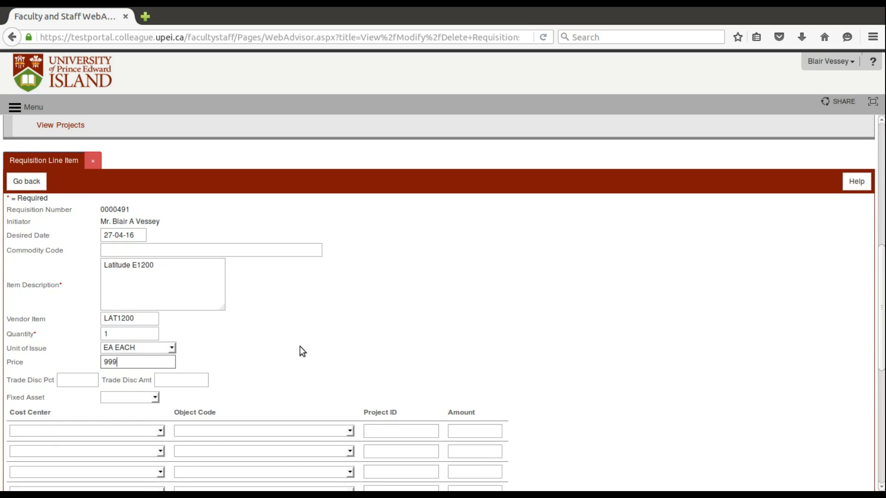
pyautogui.scroll(-3, 302, 351)
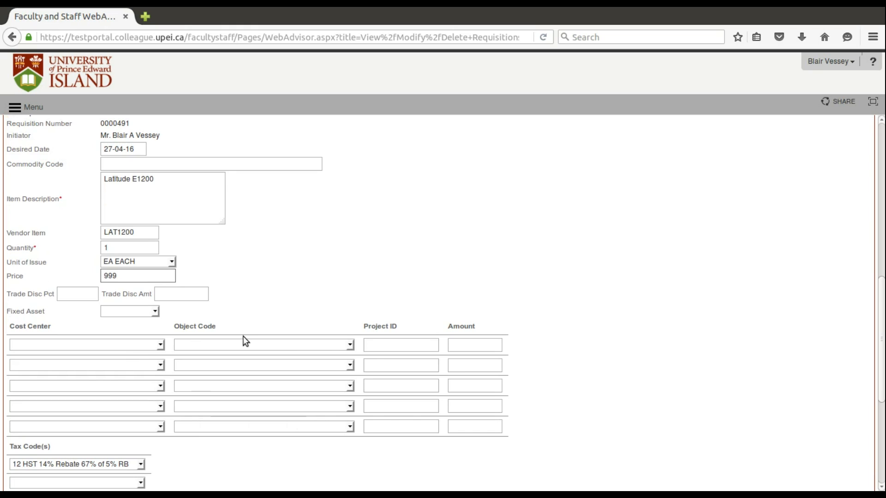
pyautogui.click(127, 347)
pyautogui.click(126, 371)
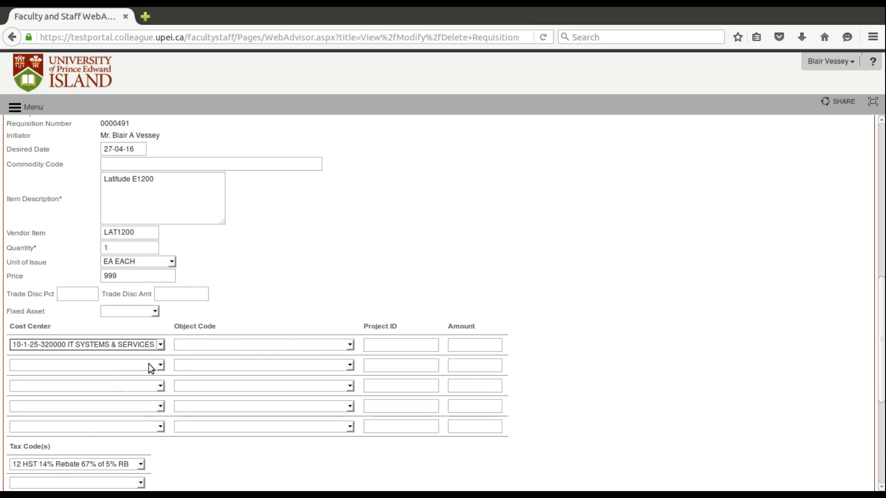
pyautogui.click(206, 344)
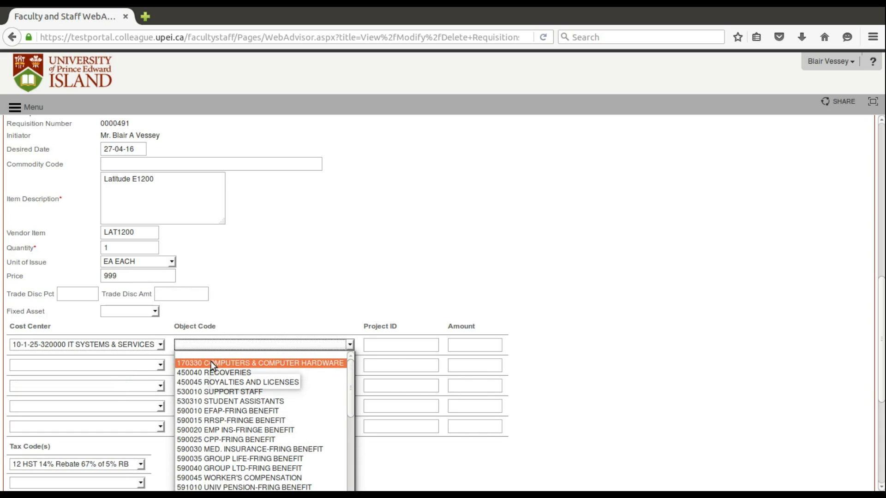
pyautogui.click(212, 363)
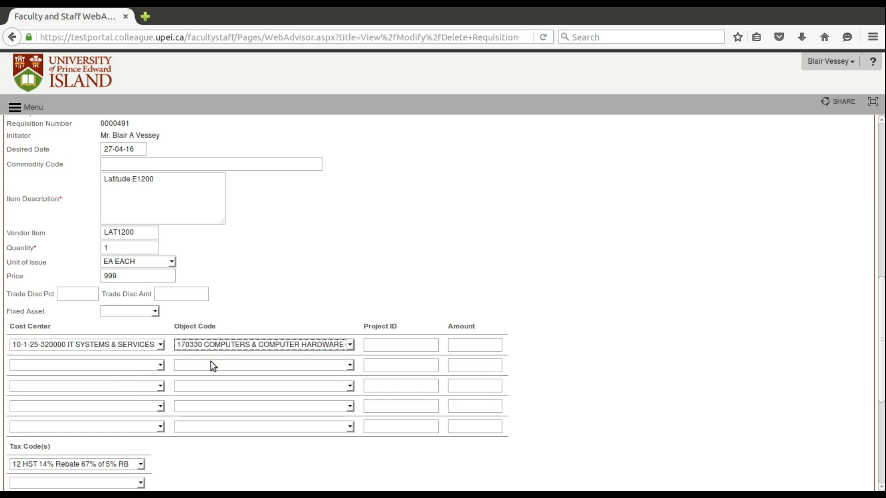
pyautogui.click(135, 368)
pyautogui.click(135, 395)
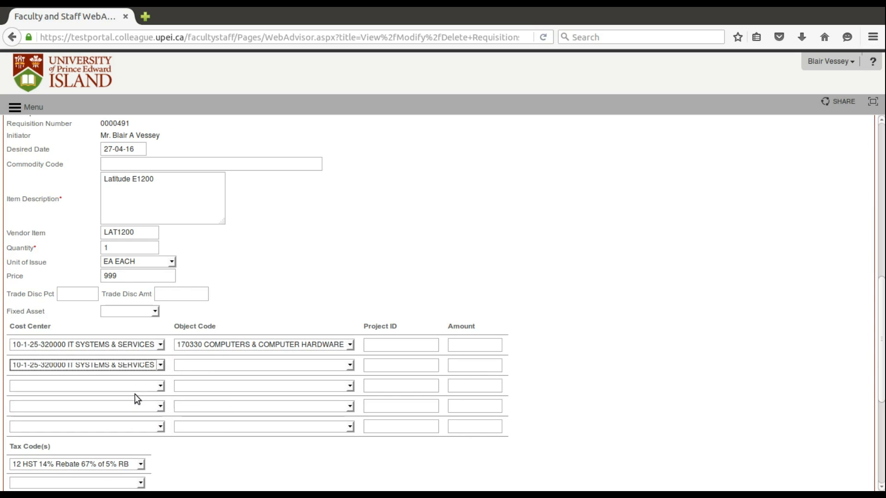
pyautogui.click(353, 365)
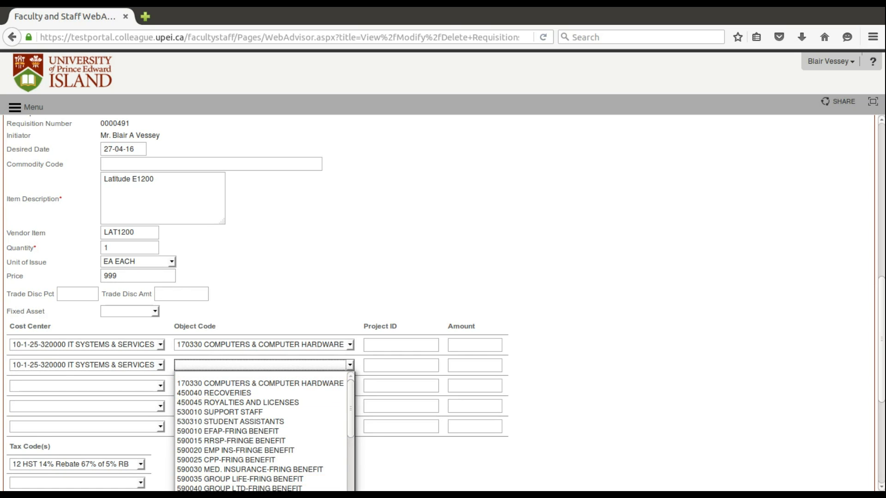
pyautogui.press('Down')
pyautogui.press('Down')
pyautogui.press('Down')
pyautogui.press('Down')
pyautogui.press('Down')
pyautogui.press('Down')
pyautogui.press('Down')
pyautogui.press('Down')
pyautogui.press('Down')
pyautogui.press('Down')
pyautogui.press('Down')
pyautogui.press('Down')
pyautogui.press('Down')
pyautogui.press('Down')
pyautogui.press('Down')
pyautogui.press('Down')
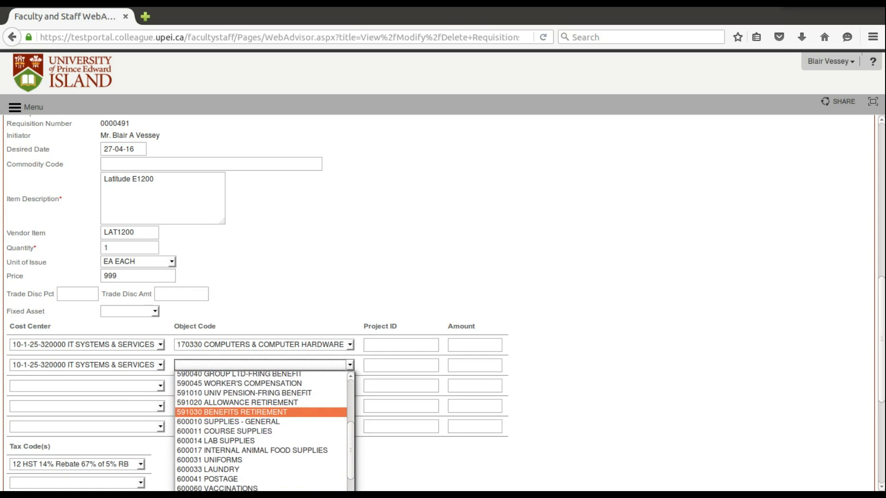
pyautogui.scroll(-2, 261, 432)
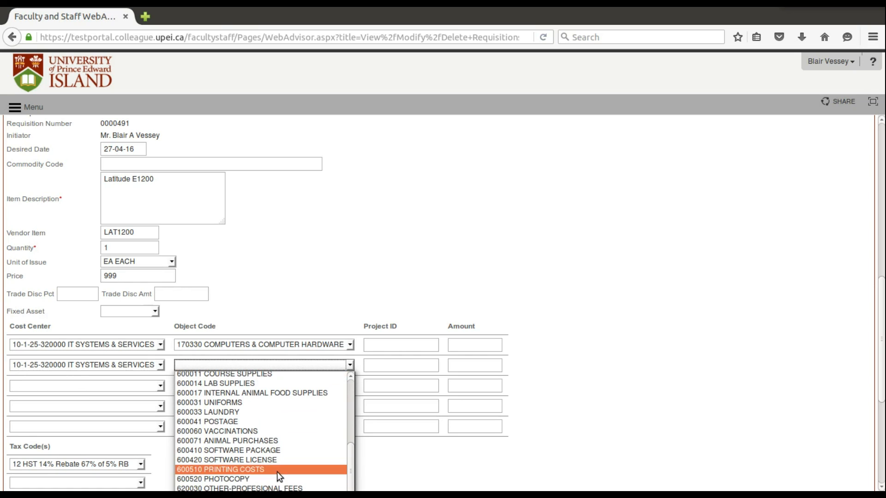
pyautogui.scroll(-4, 295, 480)
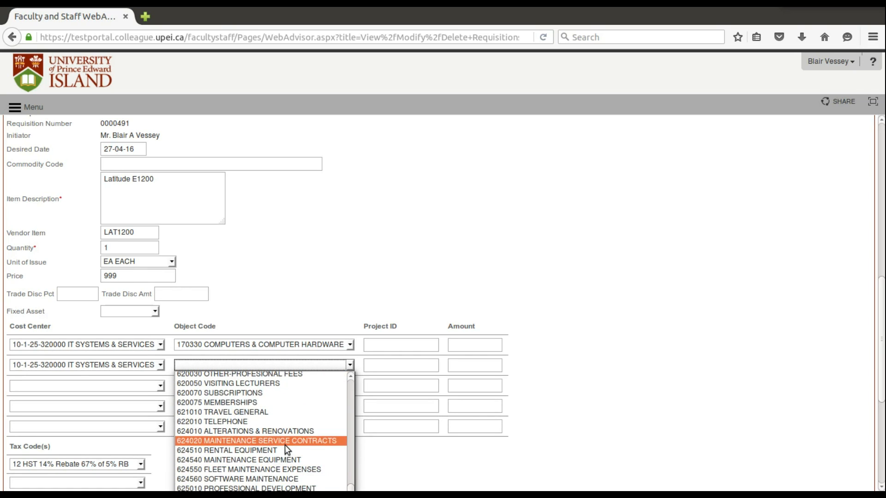
pyautogui.click(308, 460)
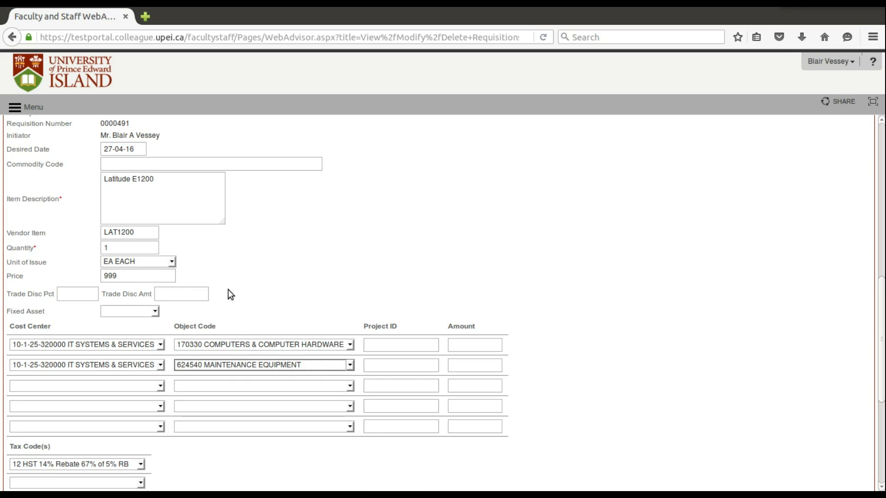
# Enter amounts of 500 on the first distribution row and 499 on the second, then submit the line item.
pyautogui.scroll(-1, 595, 309)
pyautogui.scroll(1, 595, 309)
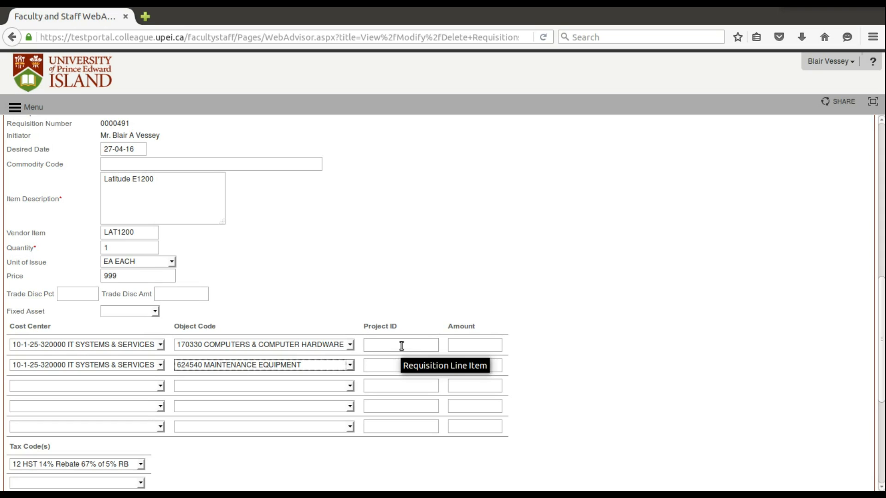
pyautogui.click(451, 345)
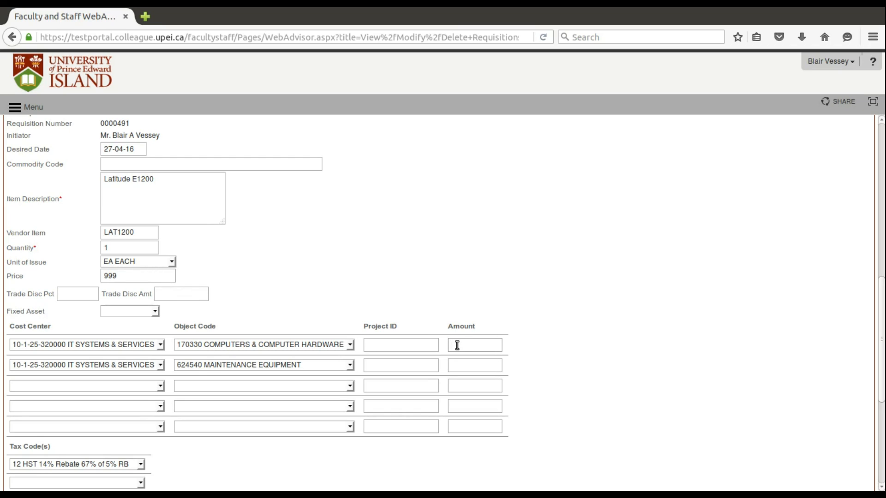
pyautogui.write('500')
pyautogui.click(472, 365)
pyautogui.write('499')
pyautogui.scroll(-5, 633, 306)
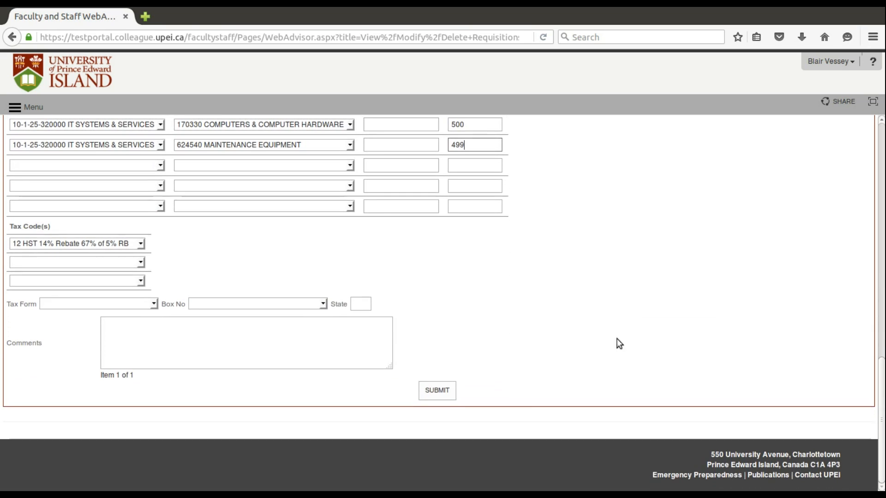
pyautogui.click(437, 391)
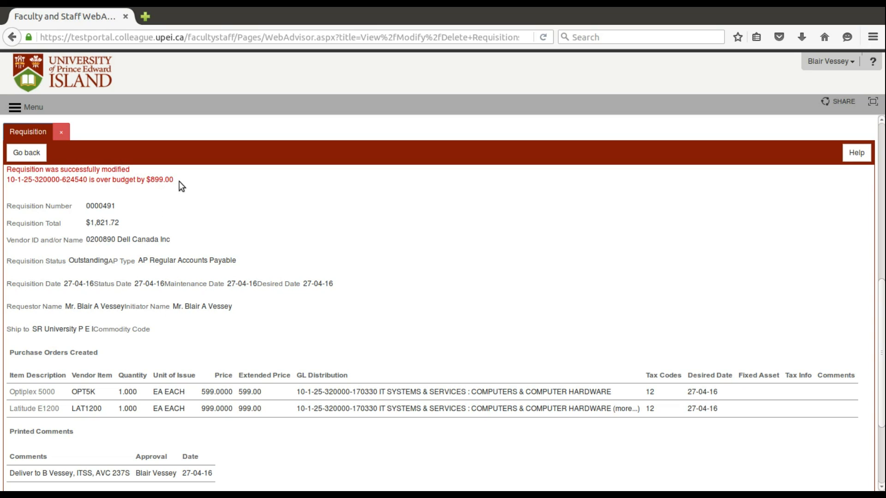
# Review the modified requisition summary and close it.
pyautogui.scroll(-1, 453, 292)
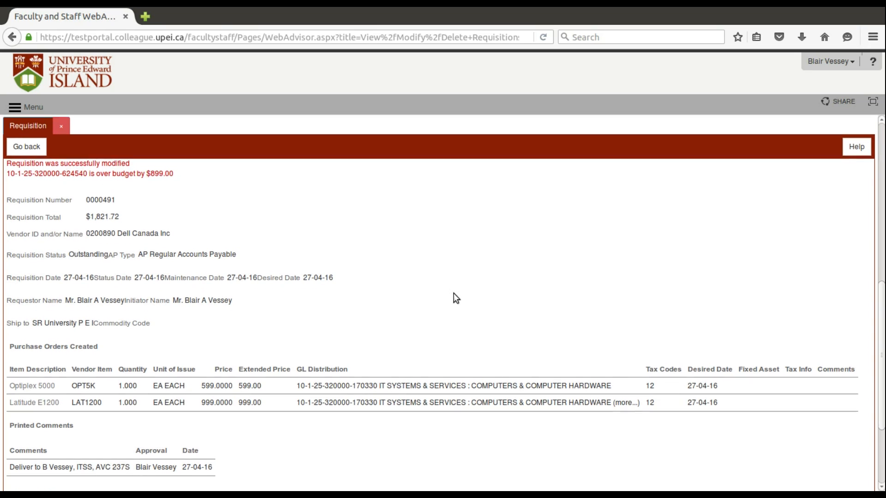
pyautogui.scroll(-2, 454, 294)
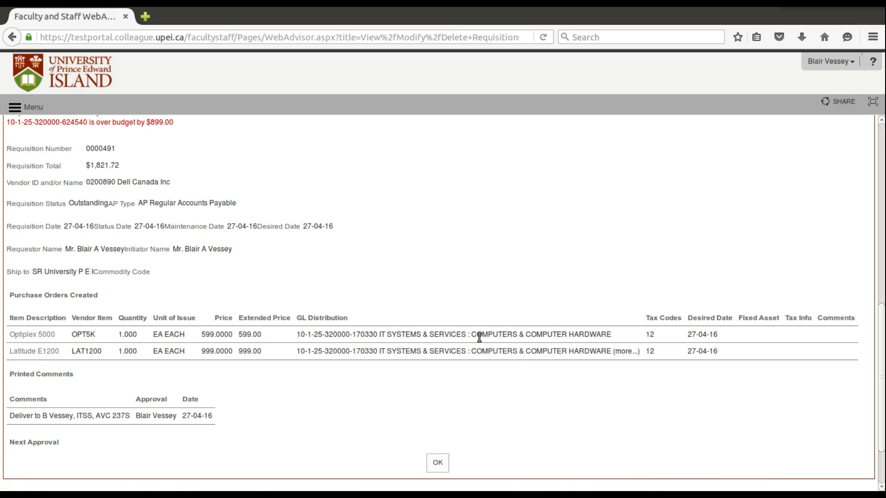
pyautogui.scroll(-1, 289, 408)
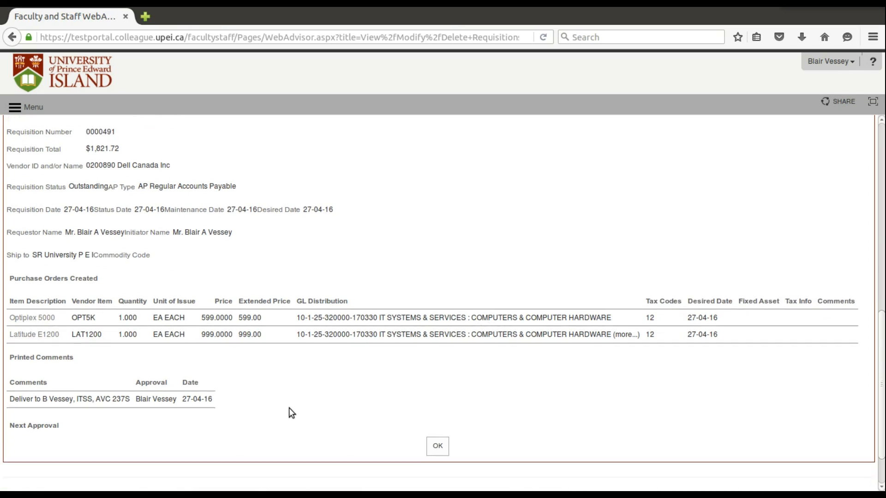
pyautogui.scroll(1, 290, 402)
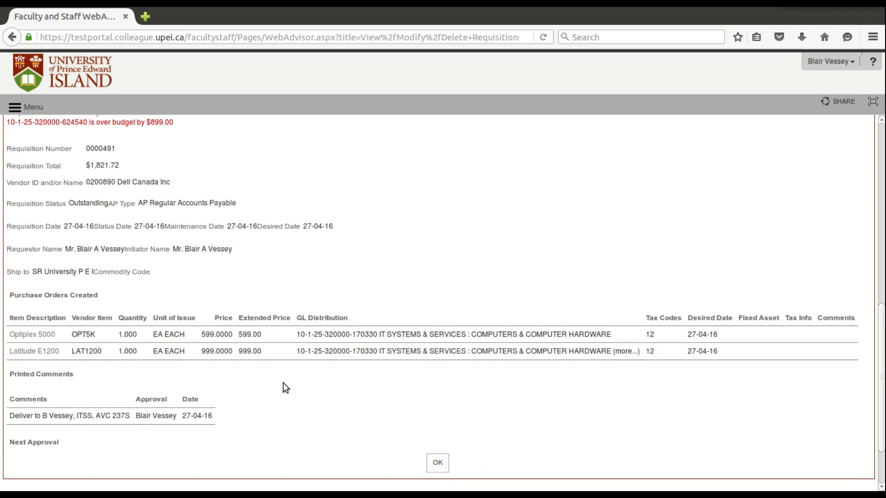
pyautogui.click(438, 463)
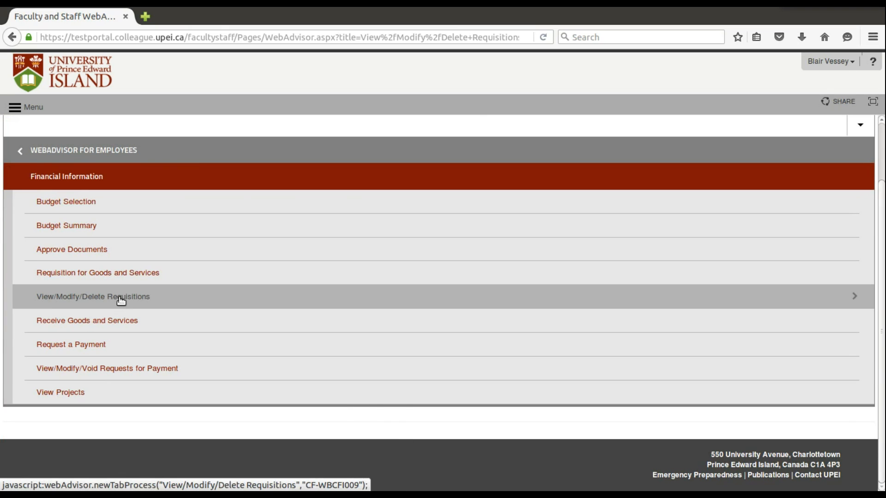
# Delete the Optiplex 5000 line from requisition 0000491 and submit the change.
pyautogui.click(121, 300)
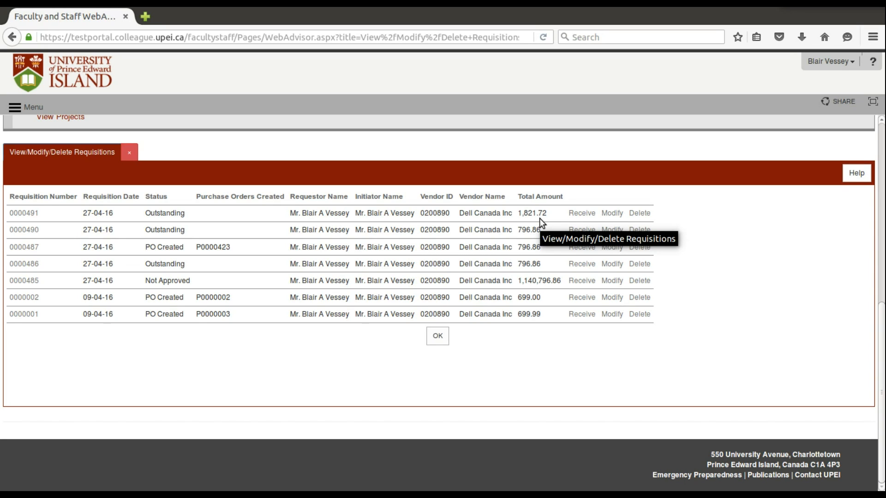
pyautogui.click(612, 214)
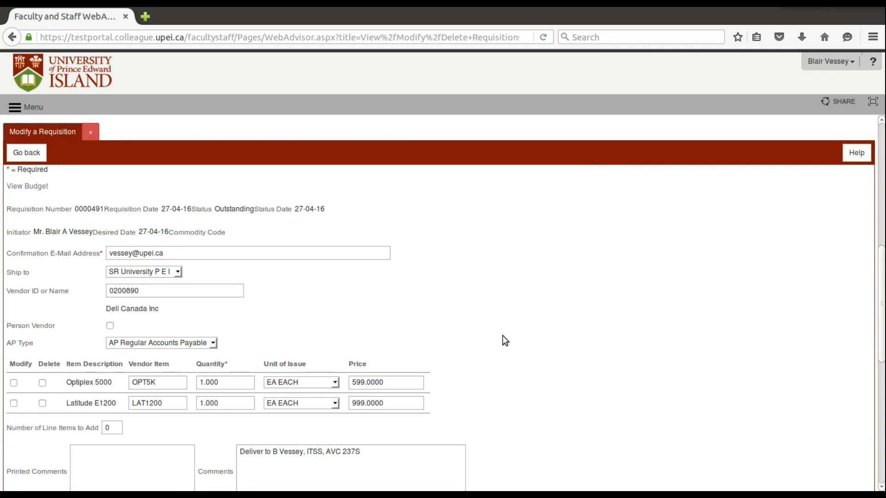
pyautogui.scroll(-3, 503, 336)
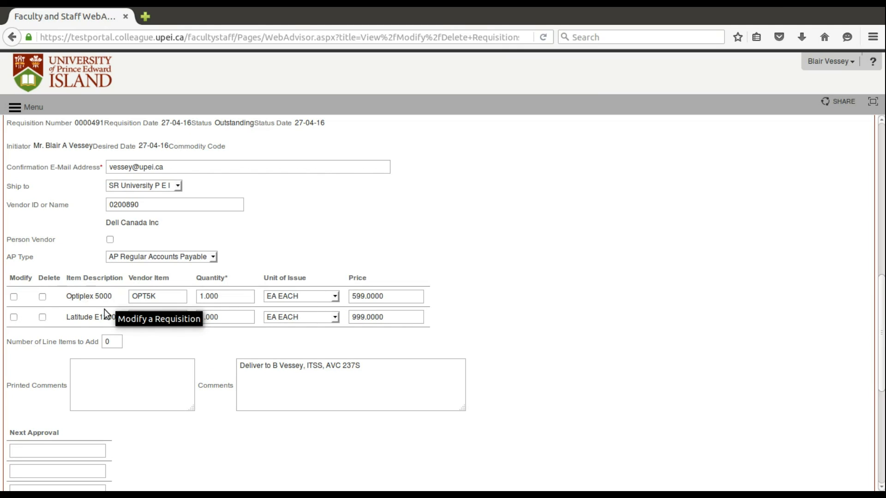
pyautogui.click(42, 298)
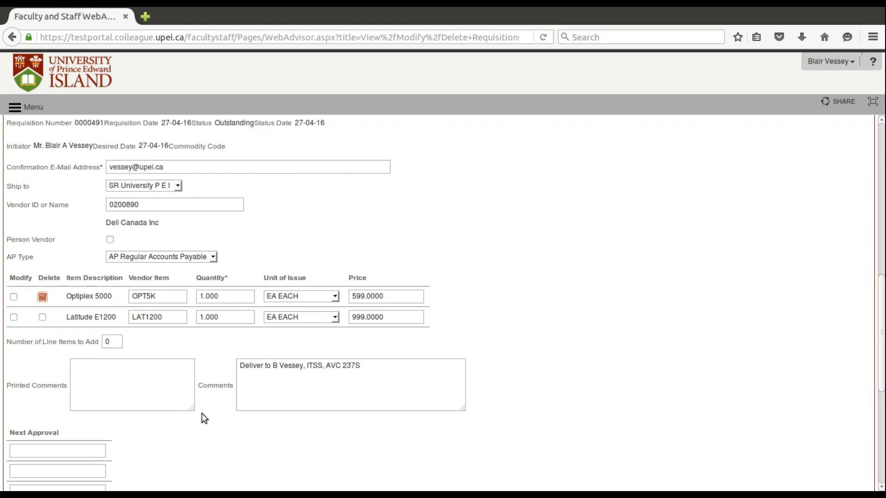
pyautogui.scroll(-1, 201, 413)
pyautogui.scroll(-5, 201, 414)
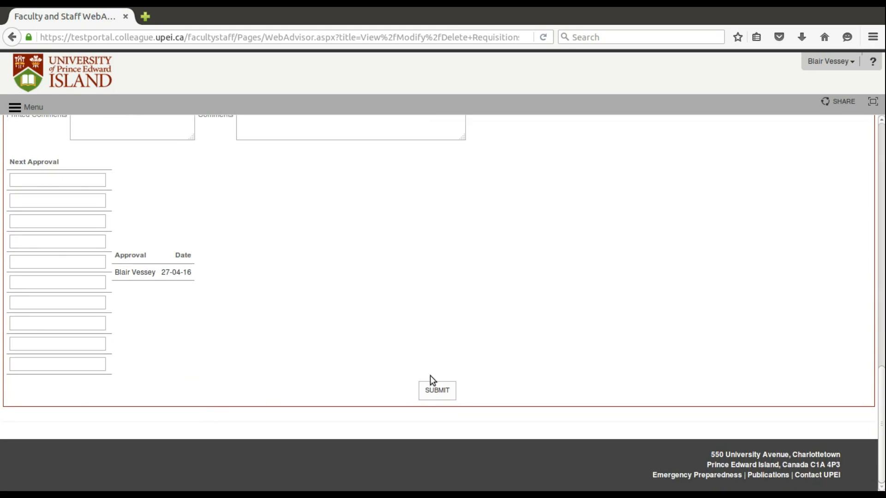
pyautogui.click(434, 394)
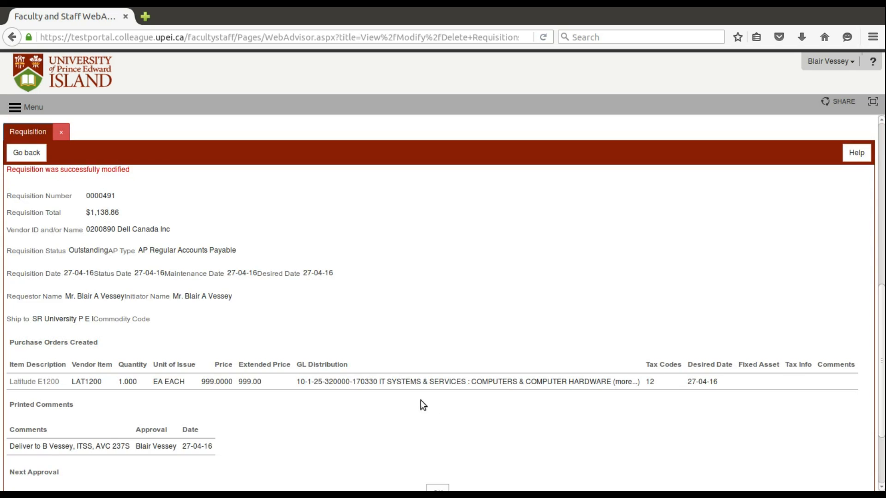
pyautogui.scroll(-2, 423, 405)
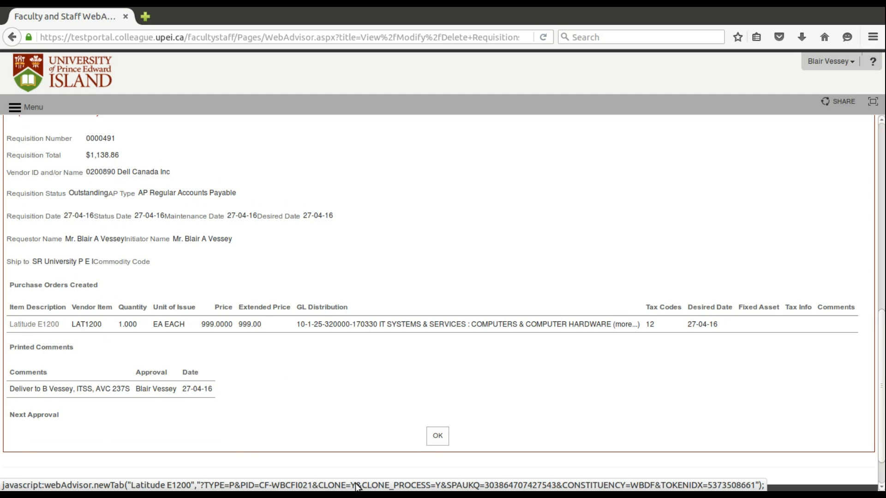
pyautogui.click(440, 438)
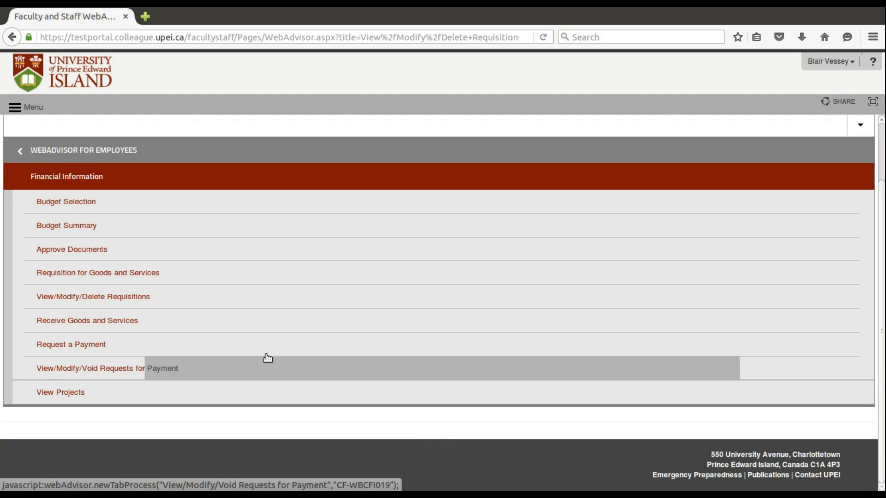
# Open the Latitude E1200 line item of requisition 0000491 for modification.
pyautogui.click(120, 296)
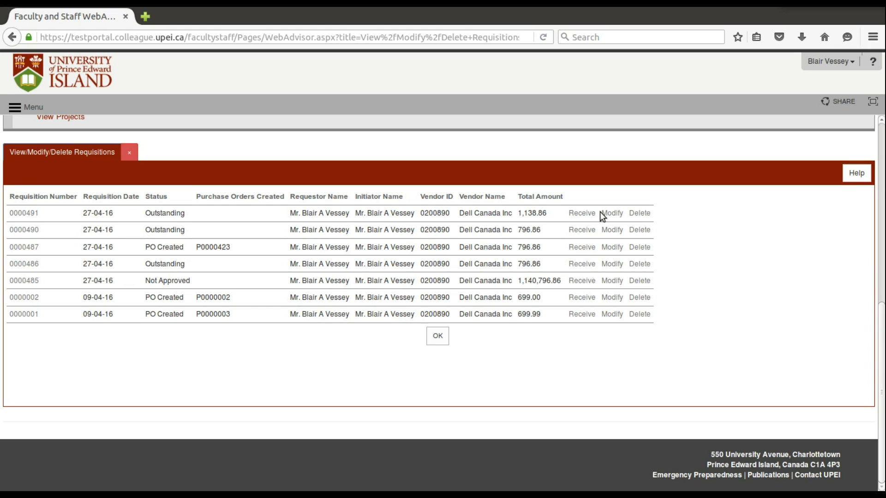
pyautogui.click(612, 213)
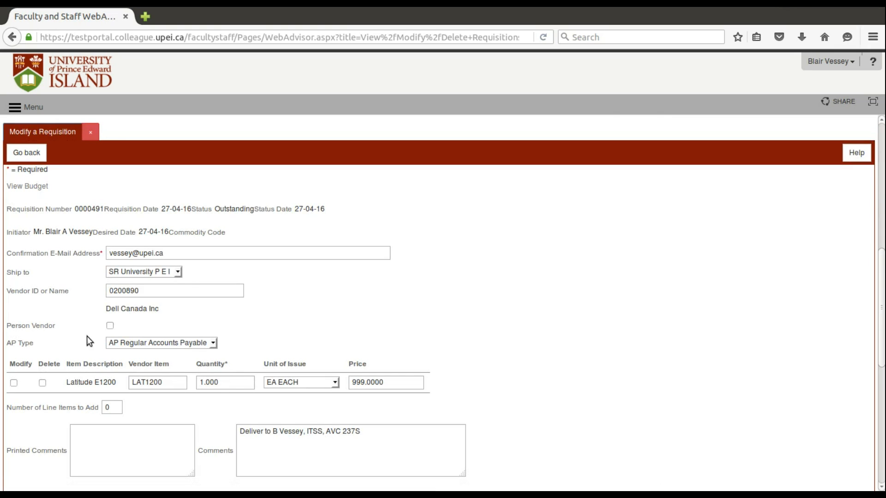
pyautogui.scroll(-1, 87, 336)
pyautogui.click(14, 354)
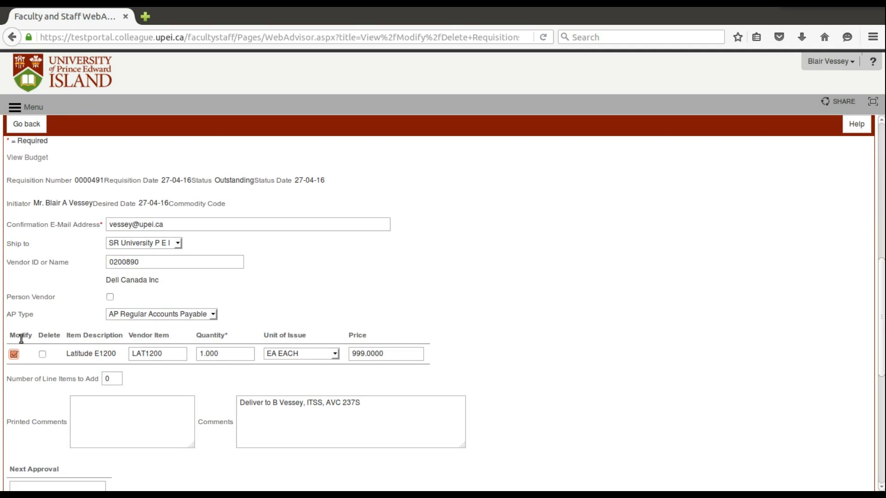
pyautogui.scroll(-5, 461, 358)
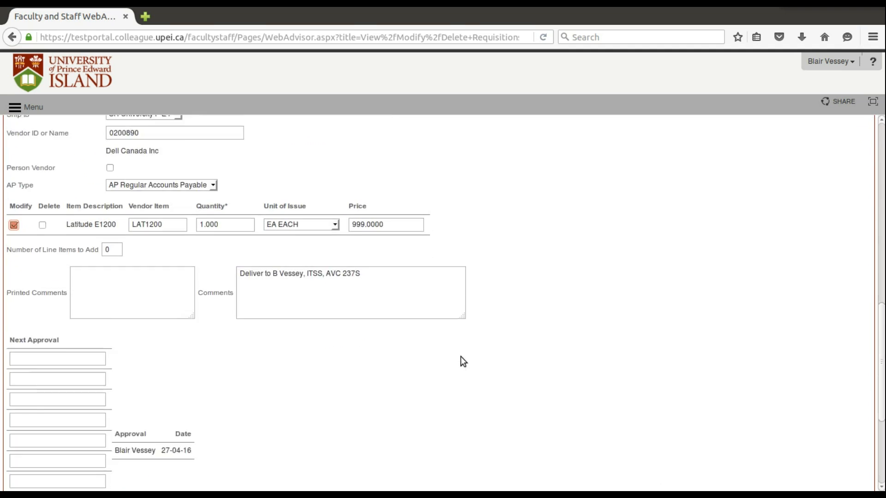
pyautogui.scroll(-6, 462, 360)
pyautogui.click(437, 412)
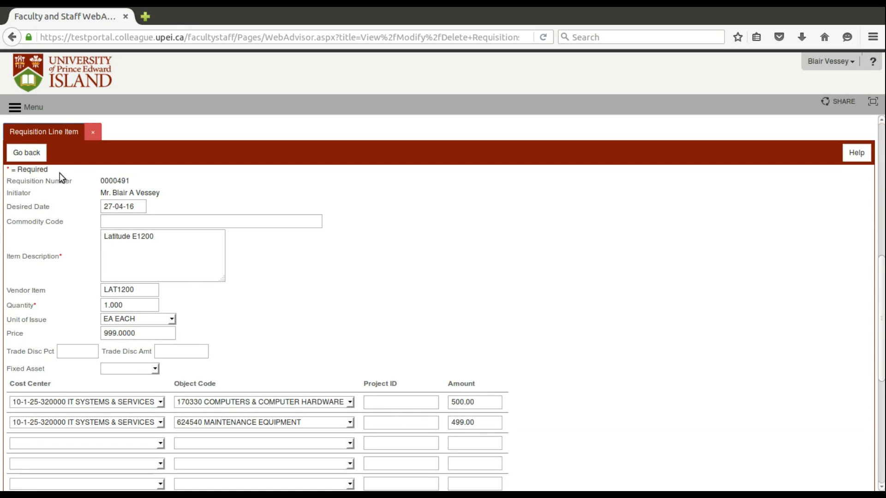
# Review the line item's cost distribution and submit it.
pyautogui.scroll(-1, 583, 327)
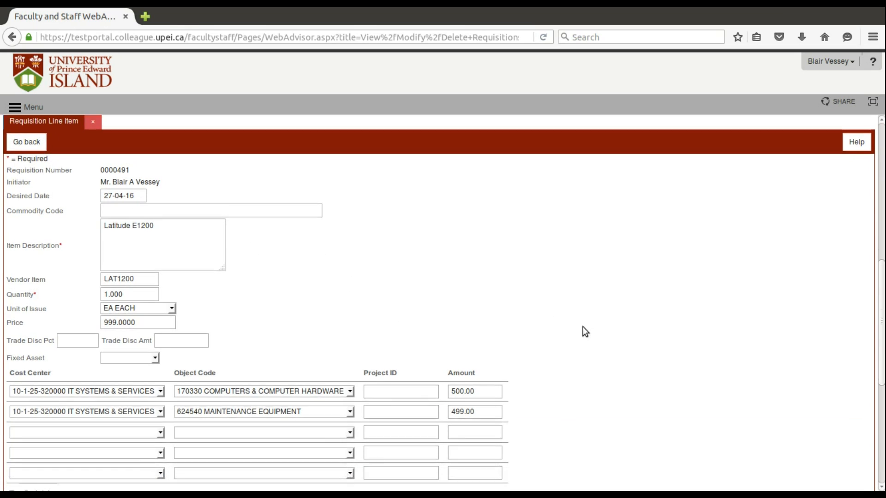
pyautogui.scroll(-5, 586, 331)
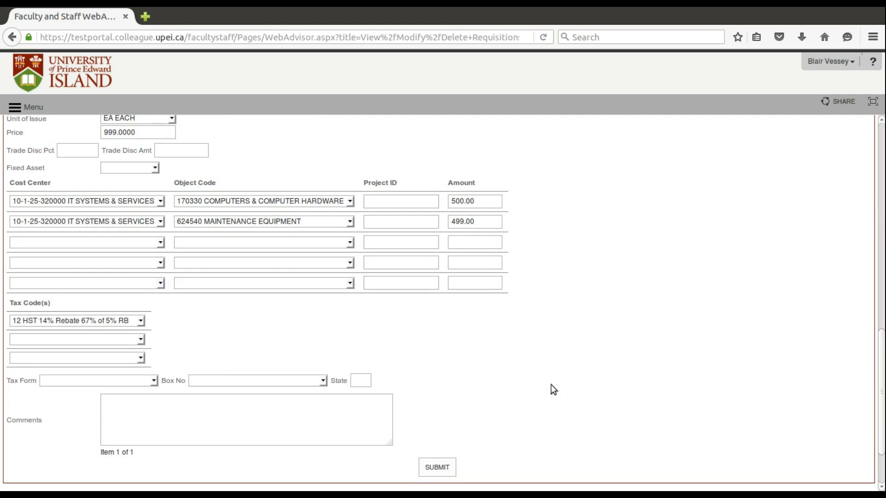
pyautogui.scroll(-3, 572, 383)
pyautogui.scroll(12, 573, 382)
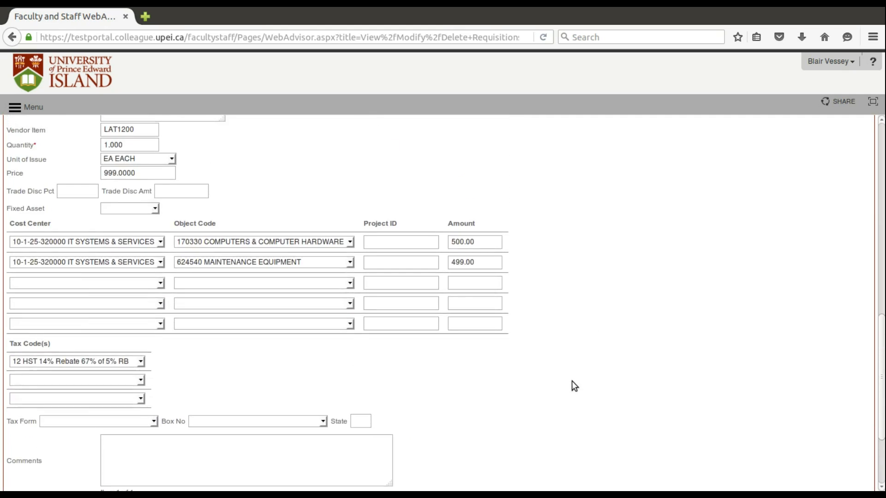
pyautogui.scroll(-12, 572, 381)
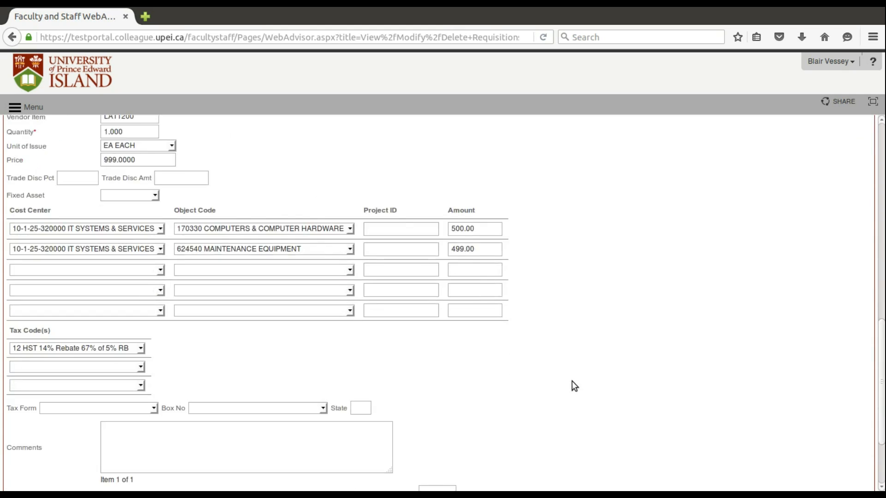
pyautogui.click(439, 420)
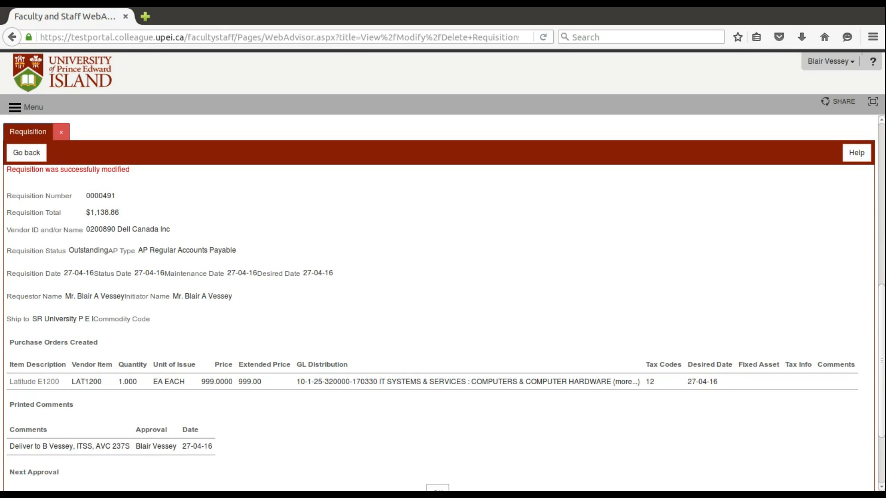
pyautogui.scroll(-4, 494, 318)
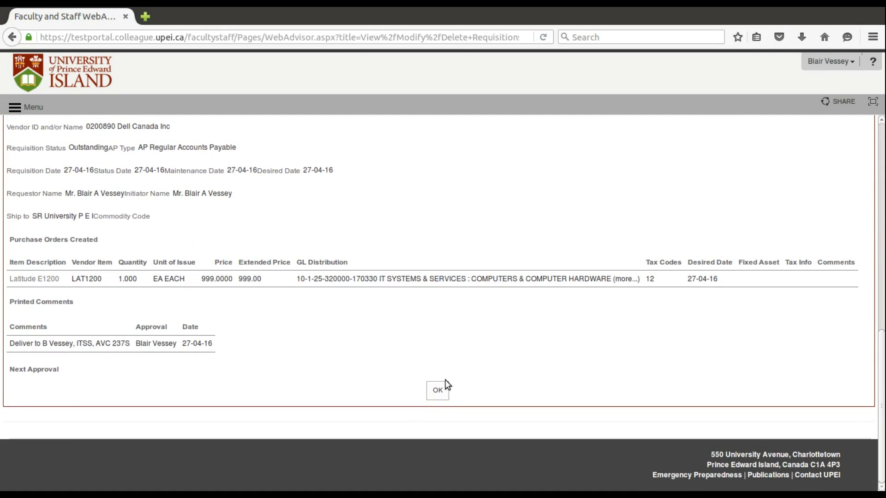
pyautogui.click(438, 391)
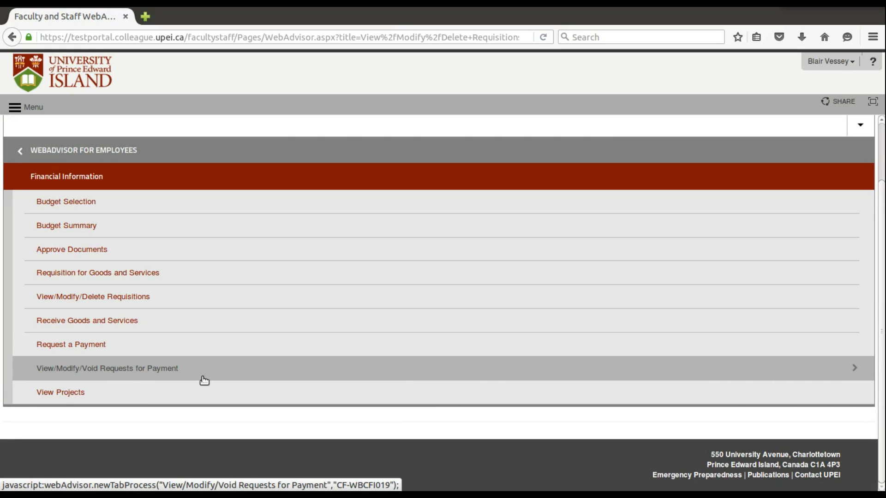
# Delete requisition 0000491 entirely.
pyautogui.click(182, 300)
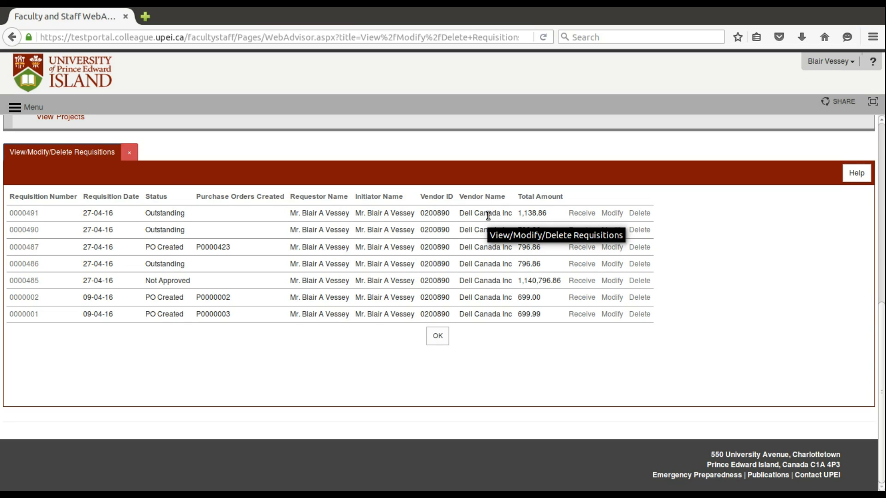
pyautogui.click(640, 214)
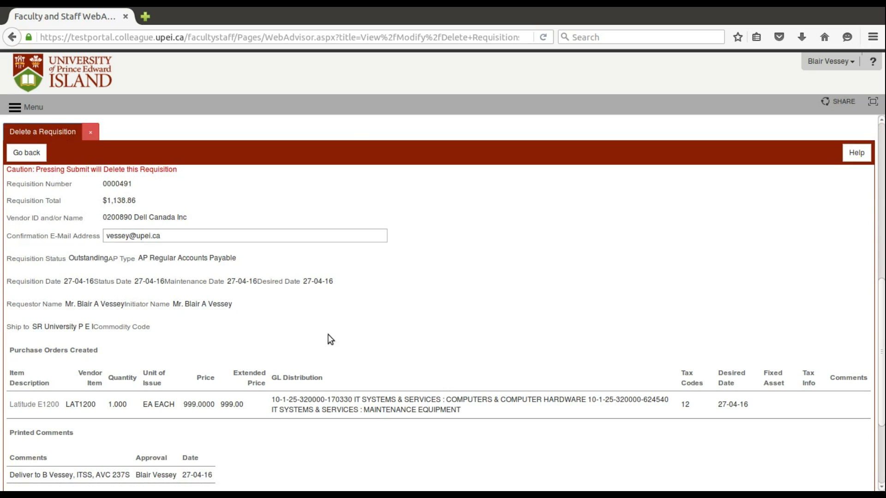
pyautogui.scroll(-5, 464, 347)
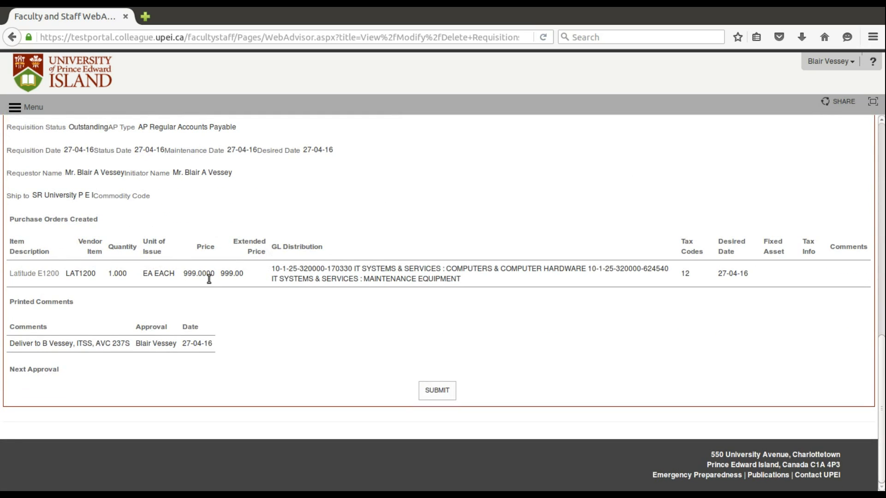
pyautogui.click(439, 391)
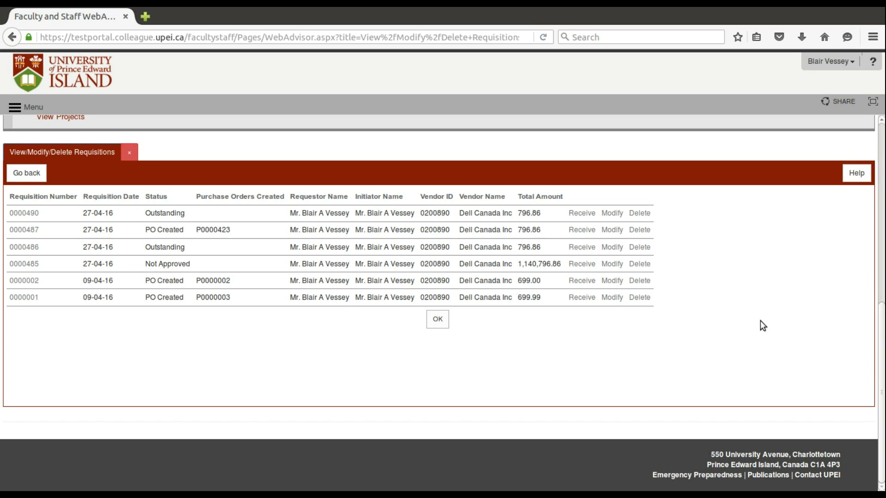
pyautogui.scroll(4, 761, 321)
pyautogui.scroll(-3, 760, 320)
pyautogui.scroll(-2, 760, 320)
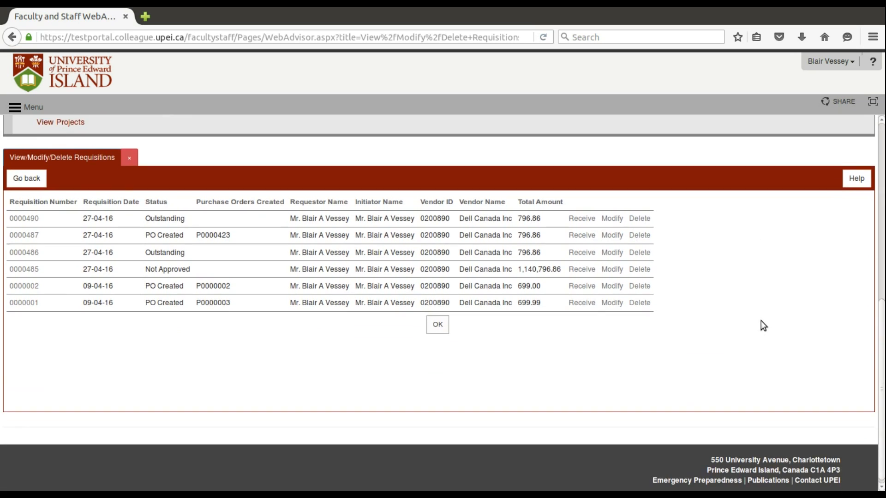